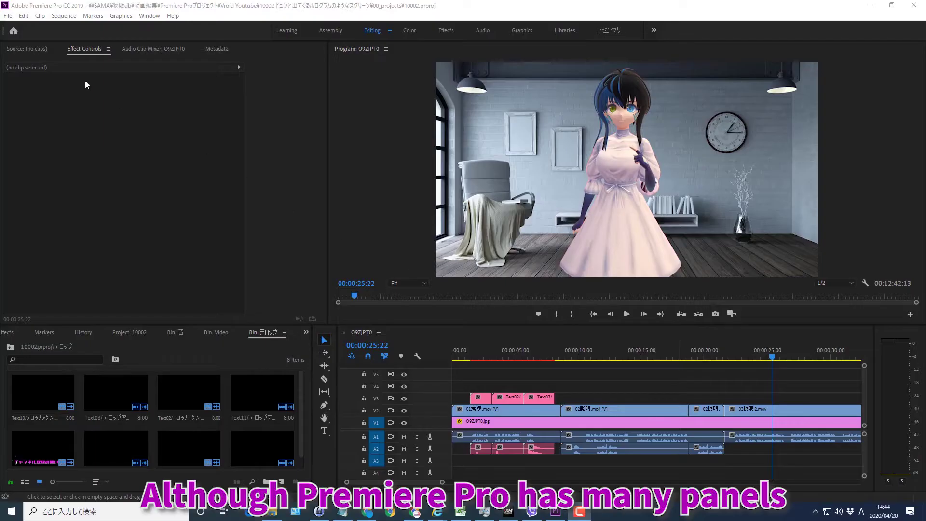
# - Bring Metadata to the front of the top-left group and widen it, narrowing the Program monitor
pyautogui.click(43, 53)
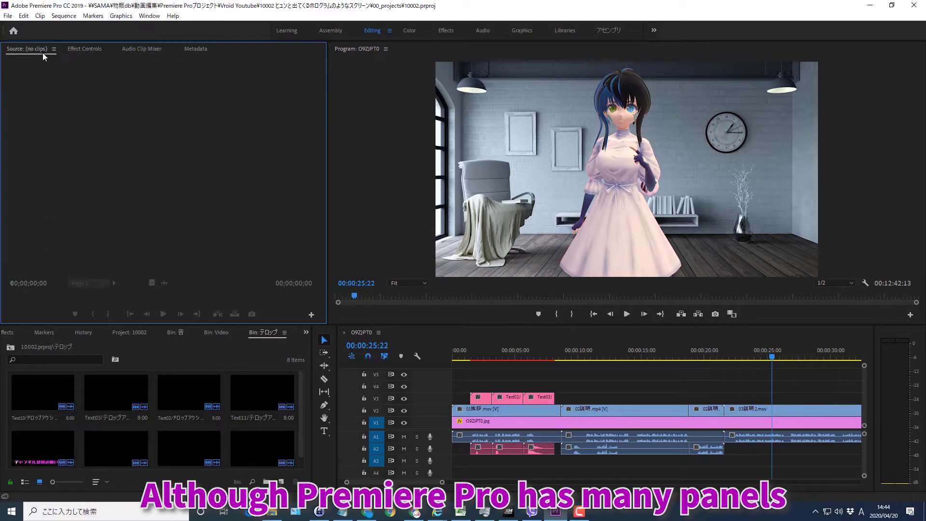
pyautogui.click(128, 50)
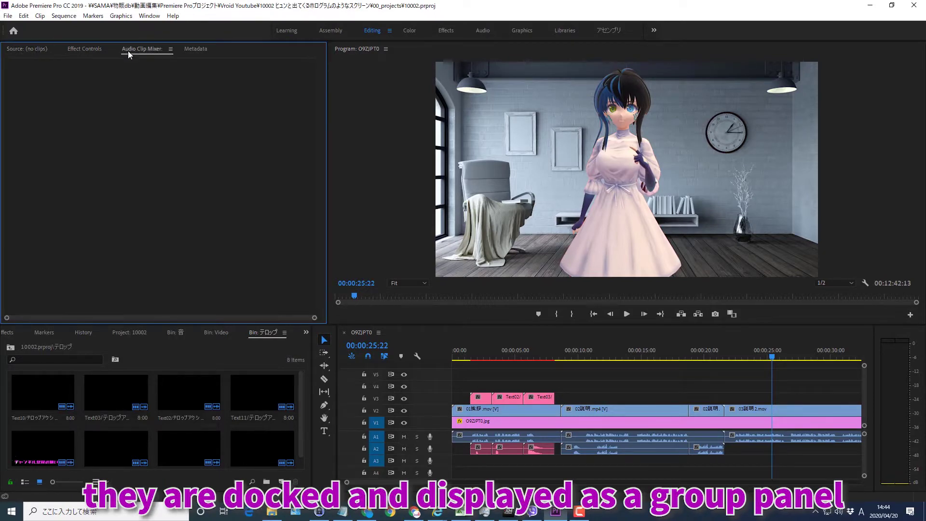
pyautogui.click(194, 51)
pyautogui.moveTo(193, 51)
pyautogui.mouseDown()
pyautogui.moveTo(19, 54)
pyautogui.moveTo(128, 58)
pyautogui.mouseUp()
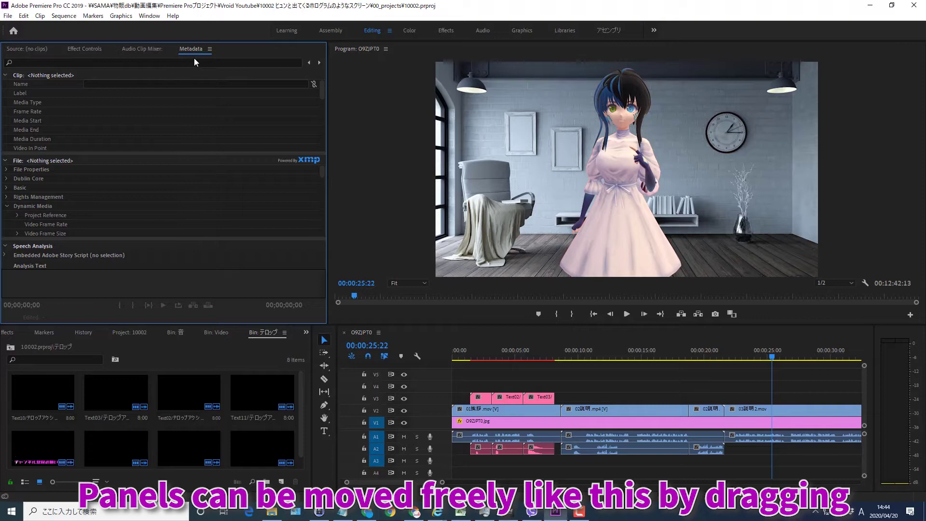
pyautogui.moveTo(327, 226)
pyautogui.mouseDown()
pyautogui.moveTo(436, 226)
pyautogui.moveTo(371, 212)
pyautogui.mouseUp()
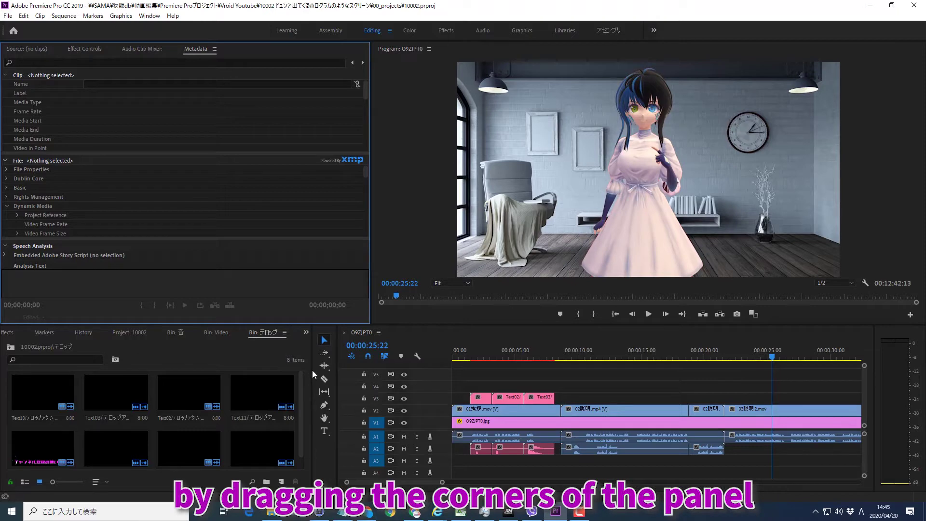
# - Resize the bin and timeline areas, then dock Metadata into the bottom-left panel group
pyautogui.moveTo(311, 373)
pyautogui.mouseDown()
pyautogui.moveTo(249, 369)
pyautogui.moveTo(315, 398)
pyautogui.mouseUp()
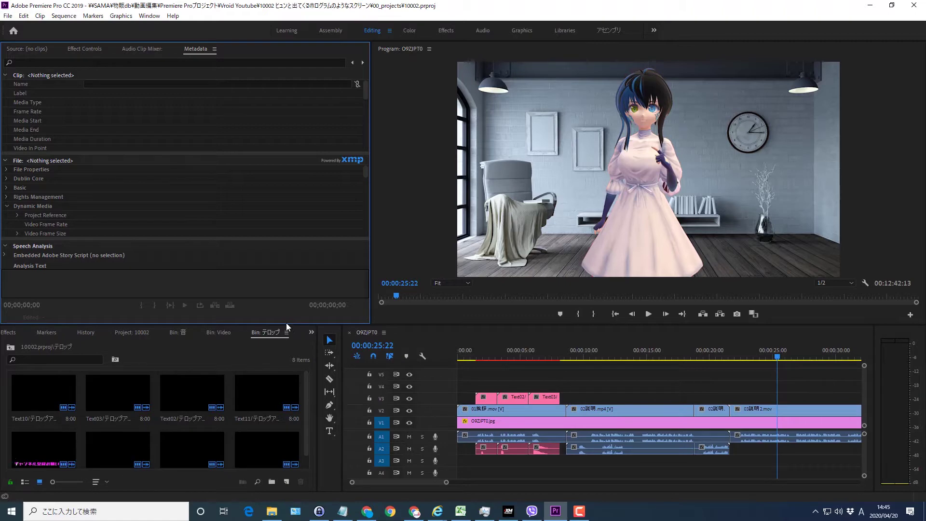
pyautogui.moveTo(286, 325)
pyautogui.mouseDown()
pyautogui.moveTo(287, 302)
pyautogui.moveTo(288, 325)
pyautogui.mouseUp()
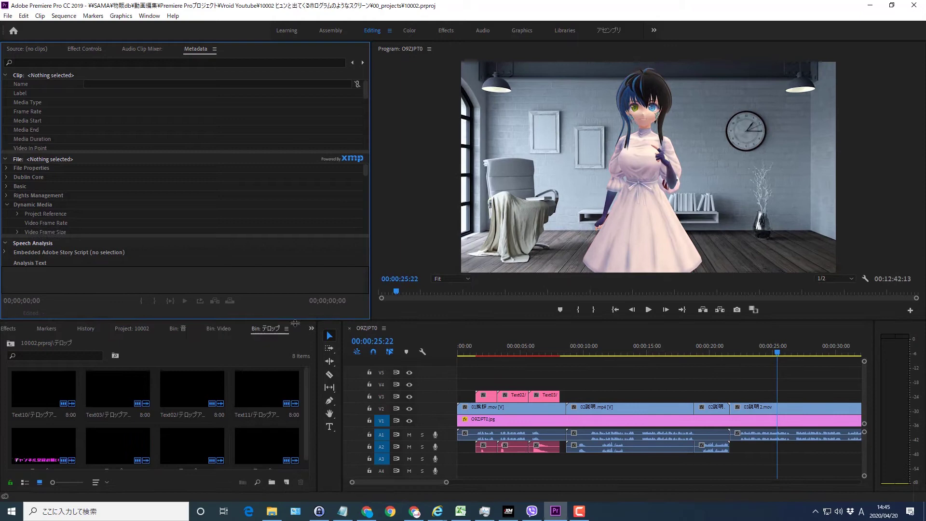
pyautogui.moveTo(196, 49)
pyautogui.mouseDown()
pyautogui.moveTo(152, 333)
pyautogui.moveTo(154, 78)
pyautogui.mouseUp()
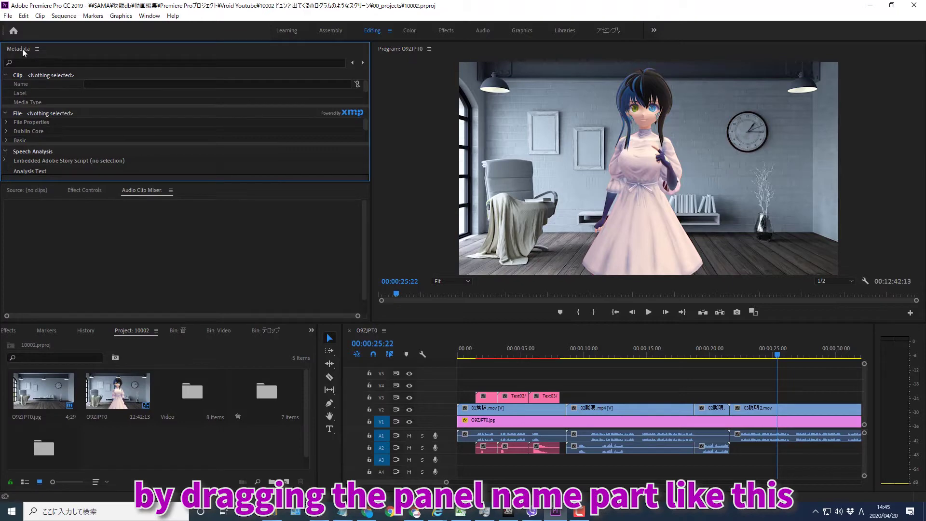
pyautogui.moveTo(22, 51); pyautogui.dragTo(144, 331)
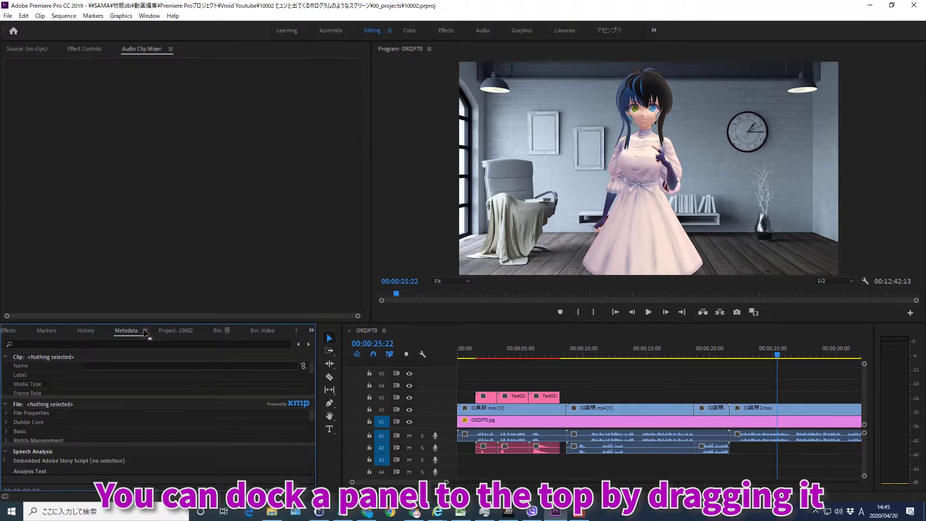
pyautogui.moveTo(136, 335); pyautogui.dragTo(161, 218)
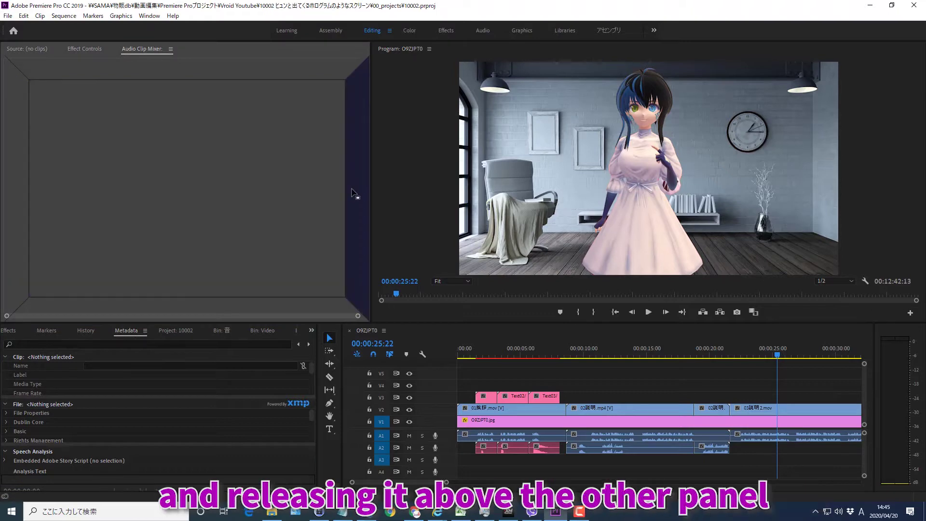
pyautogui.moveTo(162, 219); pyautogui.dragTo(353, 194)
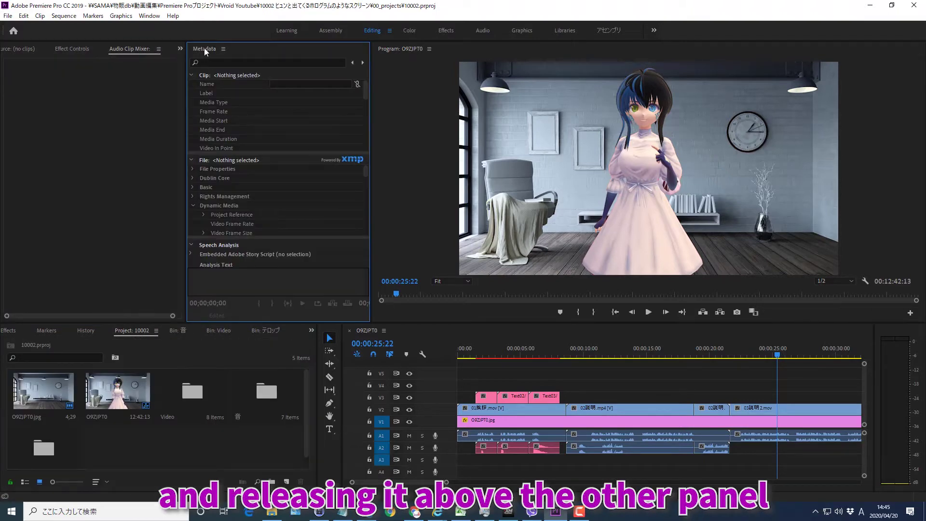
pyautogui.moveTo(205, 50); pyautogui.dragTo(166, 335)
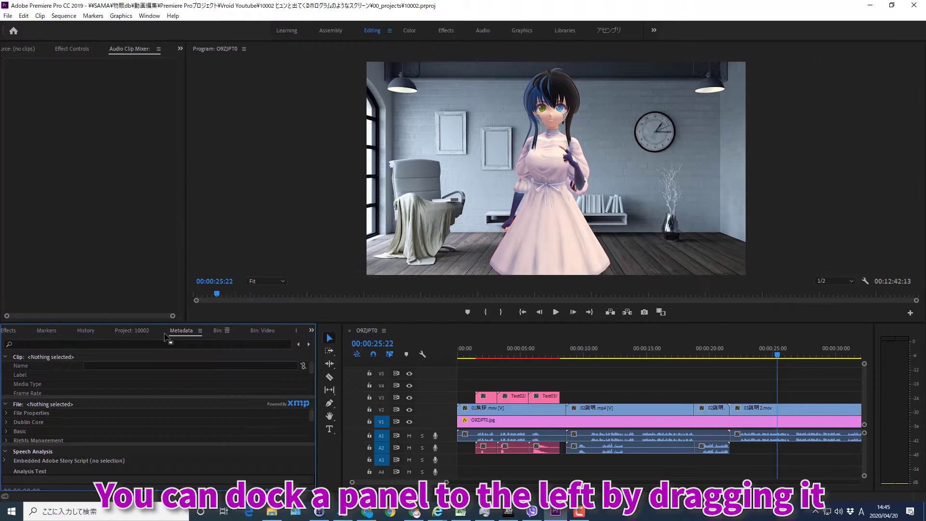
pyautogui.moveTo(186, 333)
pyautogui.mouseDown()
pyautogui.moveTo(72, 284)
pyautogui.moveTo(23, 230)
pyautogui.mouseUp()
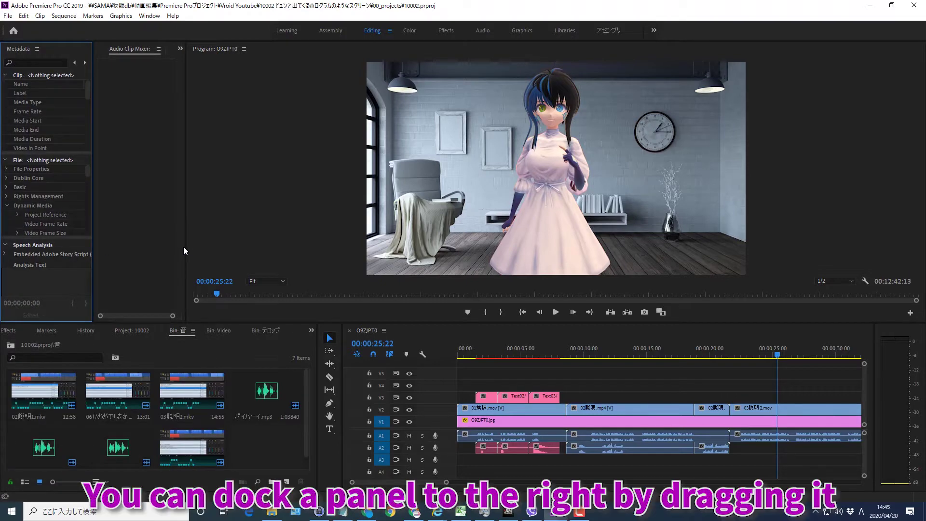
pyautogui.moveTo(186, 251); pyautogui.dragTo(323, 269)
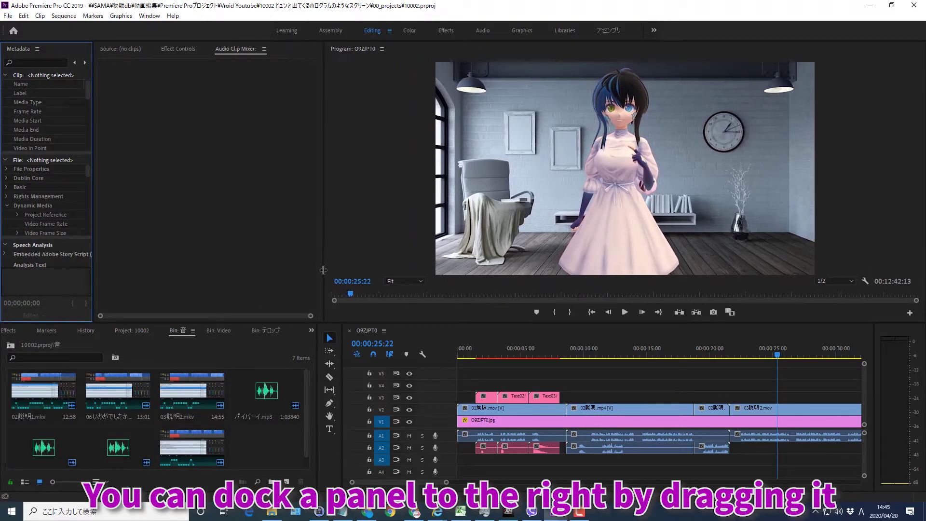
pyautogui.moveTo(31, 53)
pyautogui.mouseDown()
pyautogui.moveTo(127, 334)
pyautogui.moveTo(148, 308)
pyautogui.mouseUp()
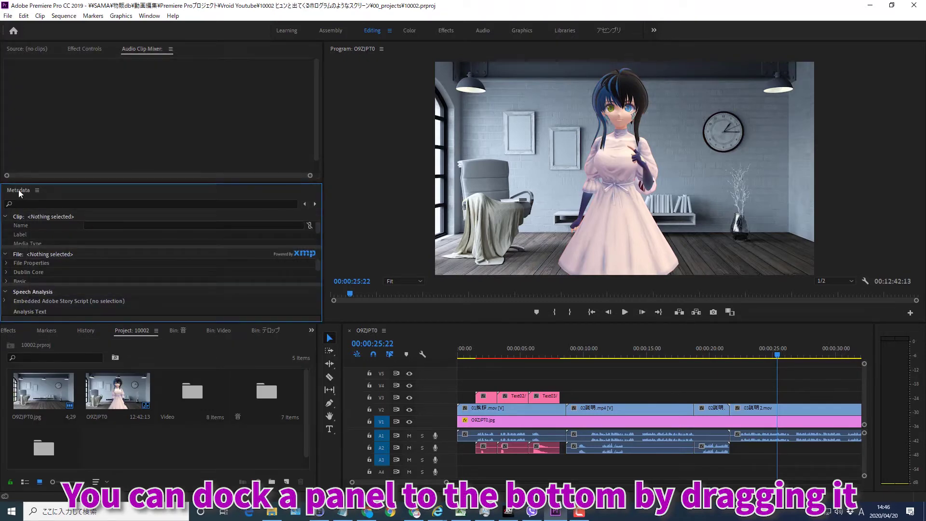
pyautogui.moveTo(18, 189)
pyautogui.mouseDown()
pyautogui.moveTo(111, 336)
pyautogui.moveTo(4, 197)
pyautogui.mouseUp()
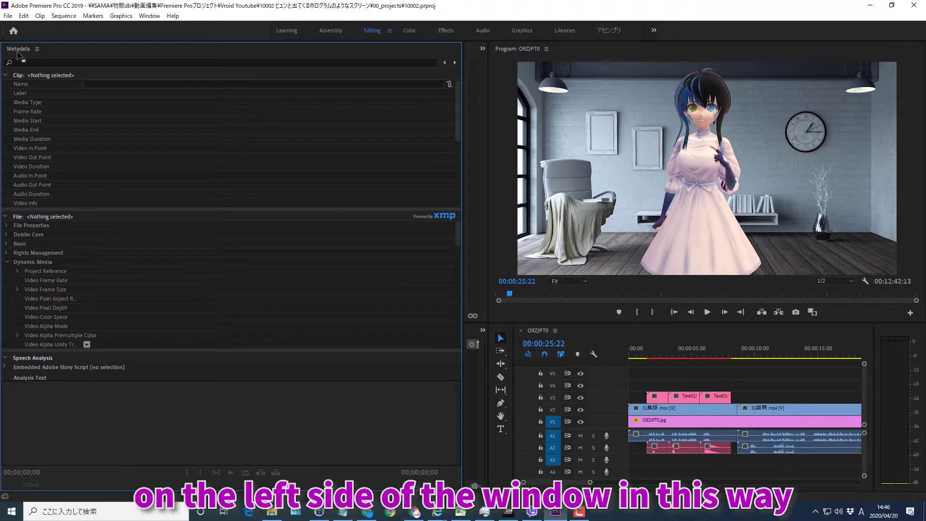
# - Dock Metadata along the window's left edge and shrink it to a strip
pyautogui.moveTo(13, 49); pyautogui.dragTo(487, 210)
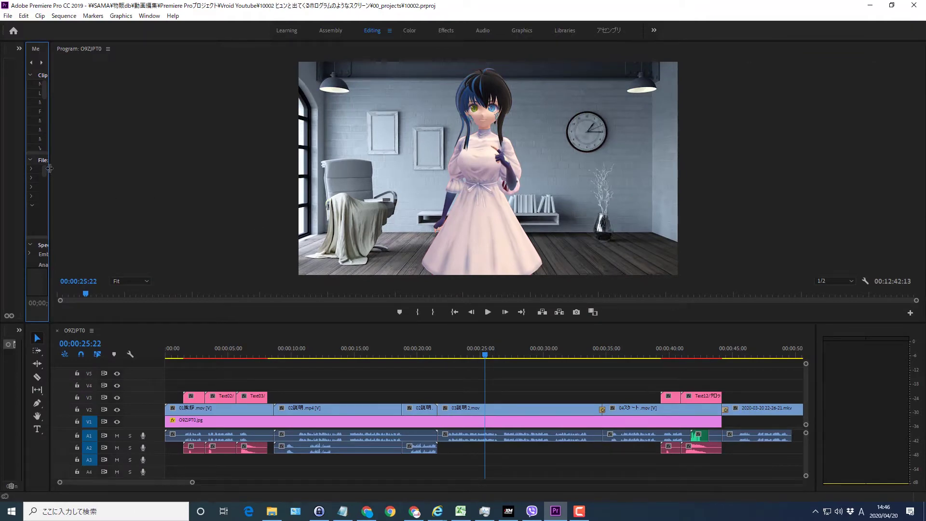
pyautogui.moveTo(48, 169); pyautogui.dragTo(428, 235)
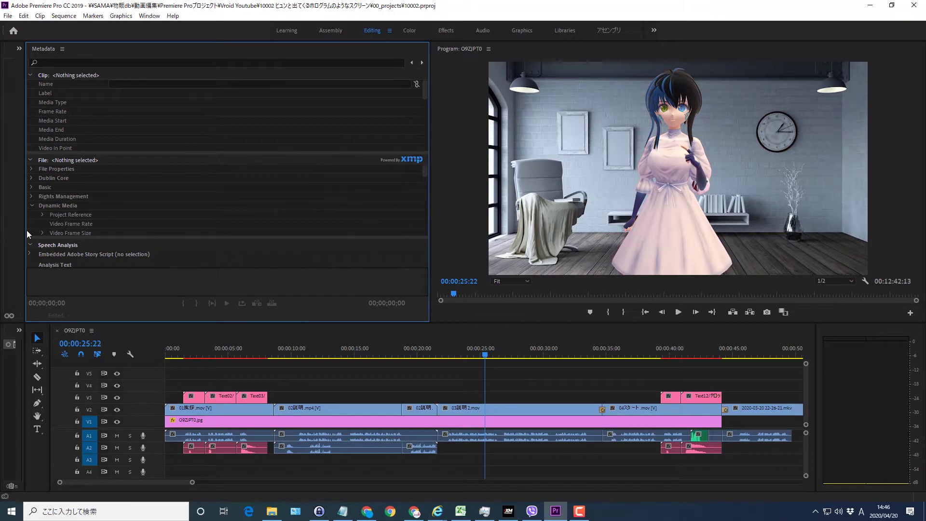
pyautogui.moveTo(26, 230); pyautogui.dragTo(242, 260)
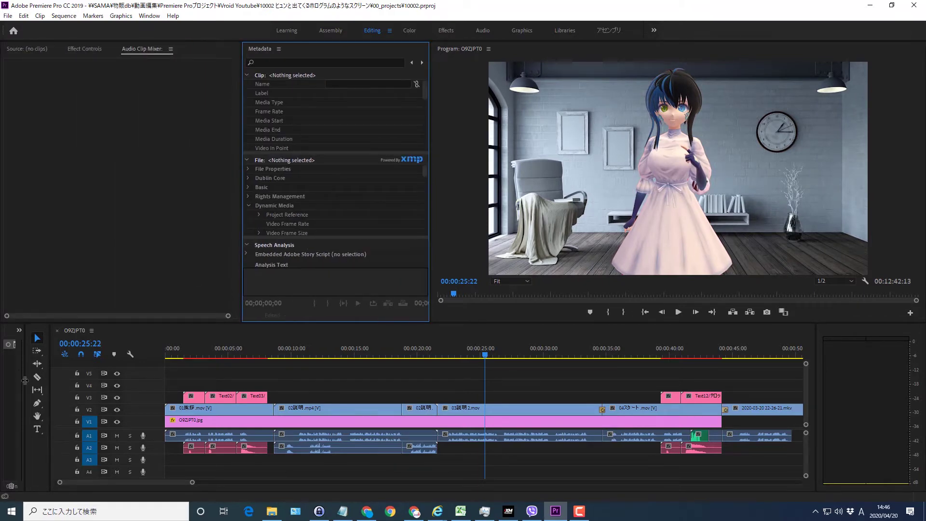
# - Redock Metadata in the bottom-left group, laying tools in a row and widening the top-left panel
pyautogui.moveTo(24, 380); pyautogui.dragTo(351, 403)
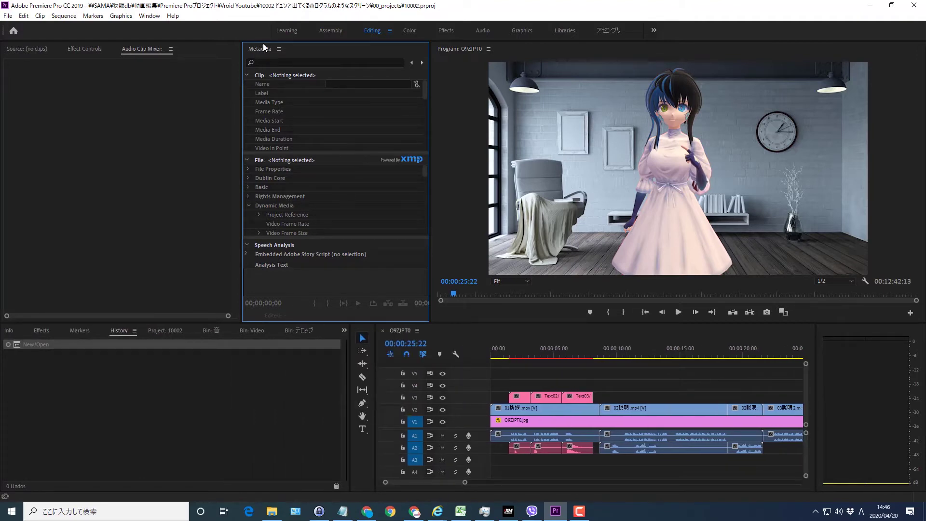
pyautogui.moveTo(262, 51)
pyautogui.mouseDown()
pyautogui.moveTo(145, 332)
pyautogui.moveTo(173, 340)
pyautogui.mouseUp()
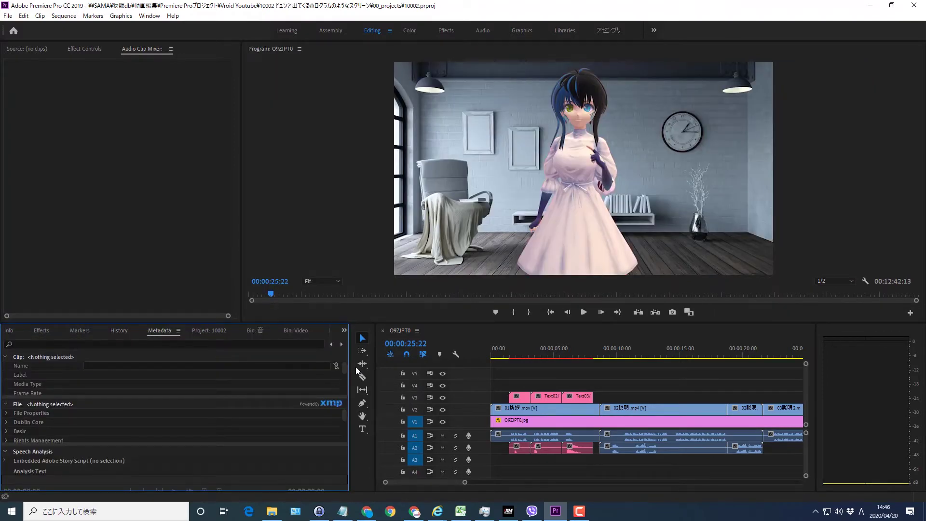
pyautogui.moveTo(350, 344); pyautogui.dragTo(258, 337)
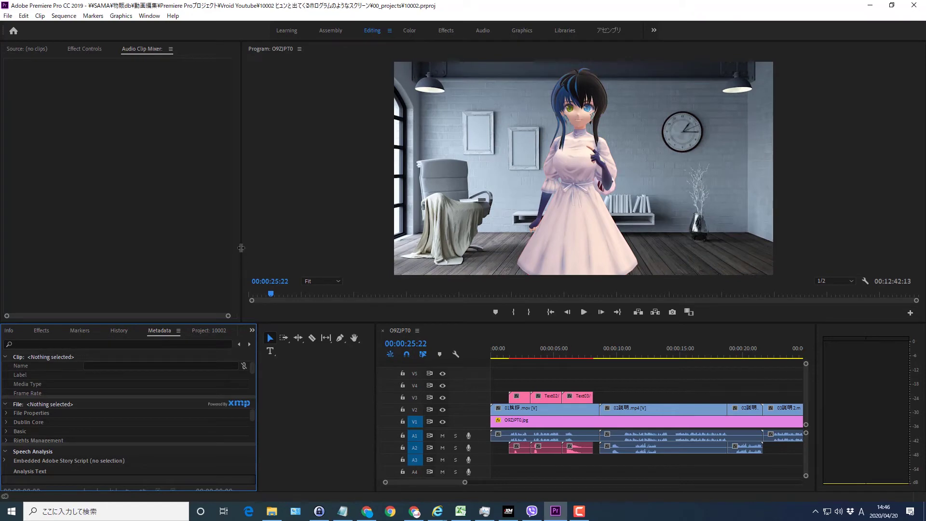
pyautogui.moveTo(244, 258); pyautogui.dragTo(403, 272)
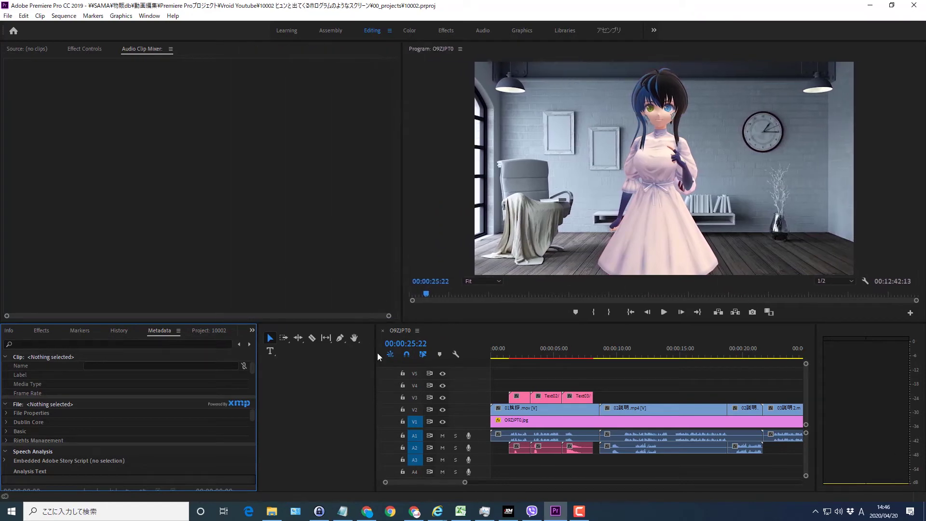
# - Widen the timeline, then show the hidden 音 bin from the group's overflow list
pyautogui.moveTo(379, 355); pyautogui.dragTo(289, 374)
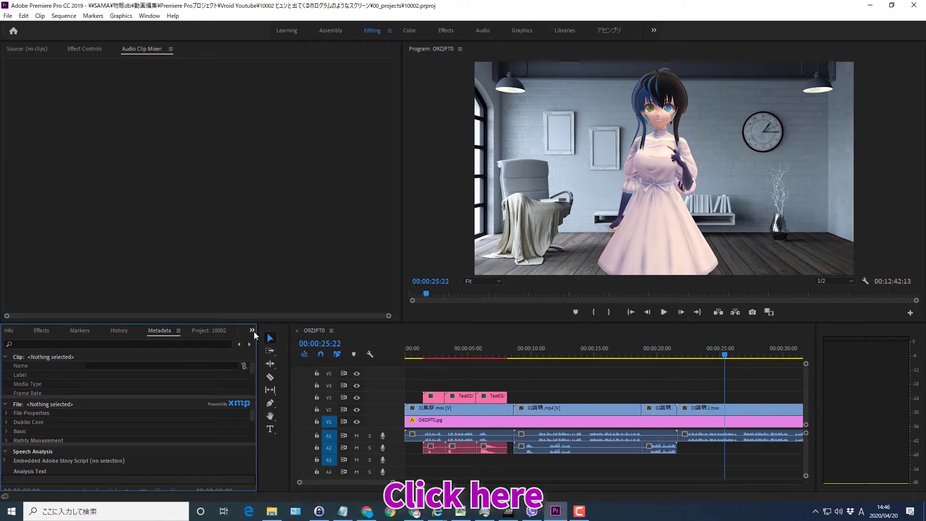
pyautogui.click(253, 331)
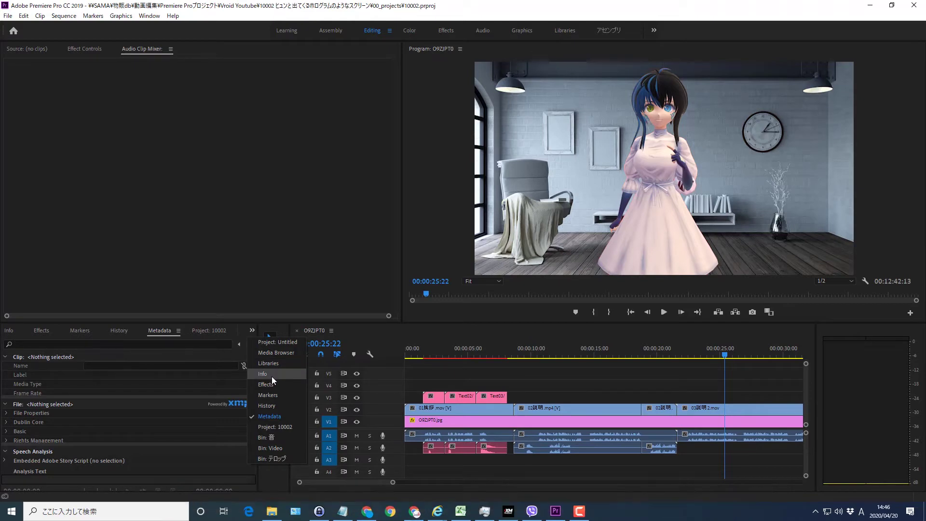
pyautogui.click(285, 436)
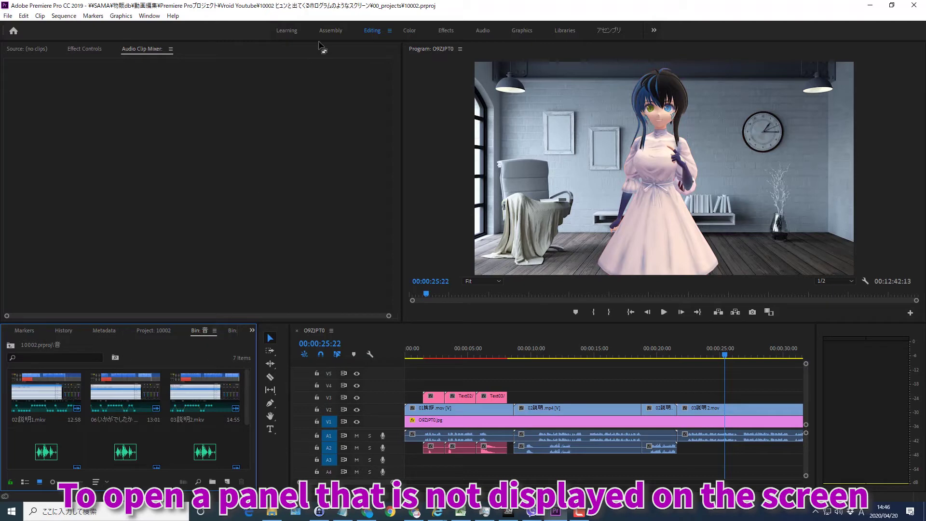
# - Open the Essential Graphics panel from the Window menu
pyautogui.click(149, 16)
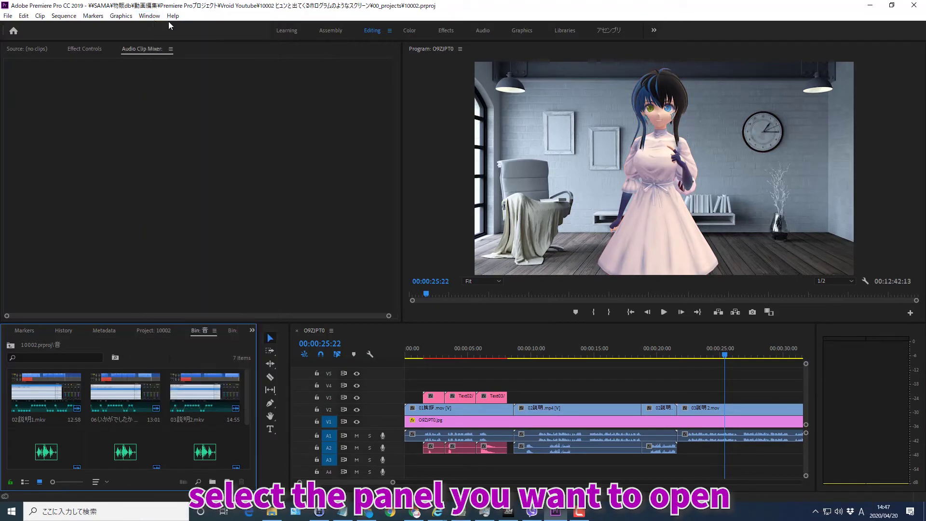
pyautogui.click(150, 17)
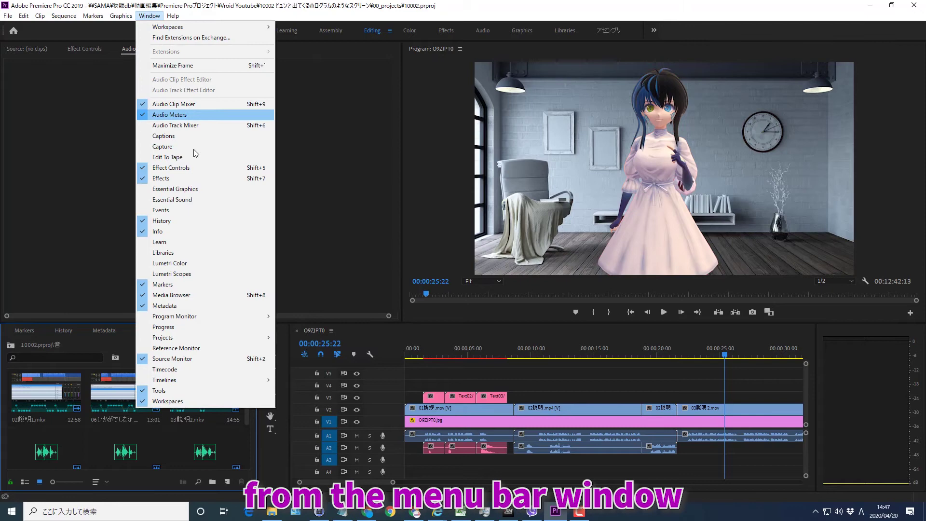
pyautogui.click(189, 190)
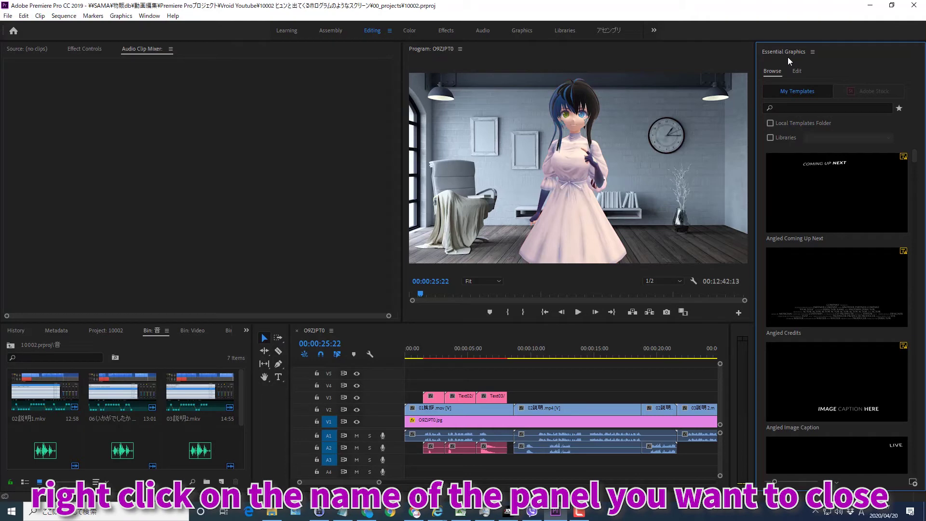
# - Close the Essential Graphics panel and reopen it from the Window menu
pyautogui.rightClick(802, 54)
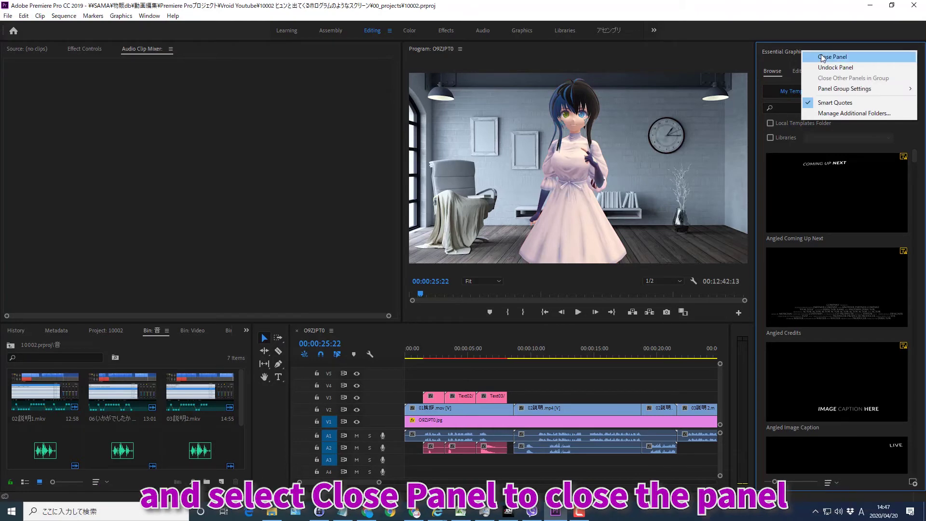
pyautogui.click(840, 58)
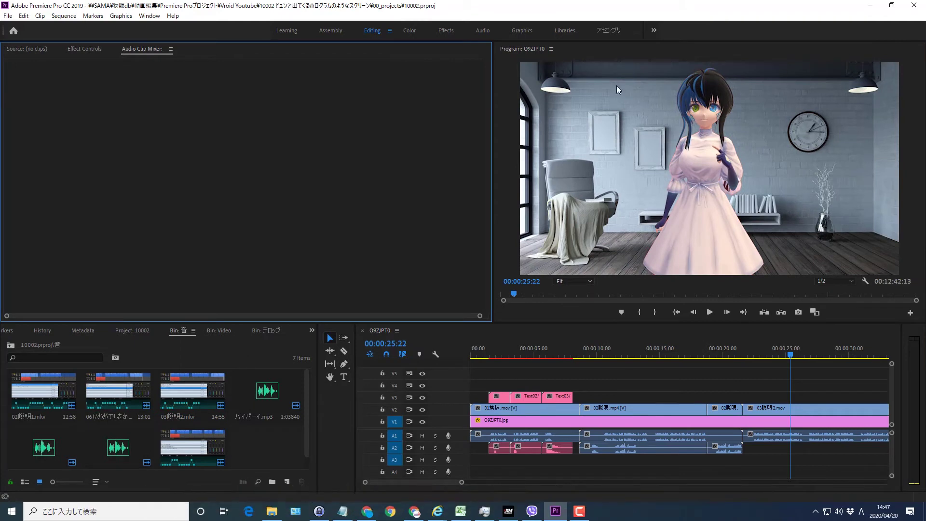
pyautogui.click(150, 16)
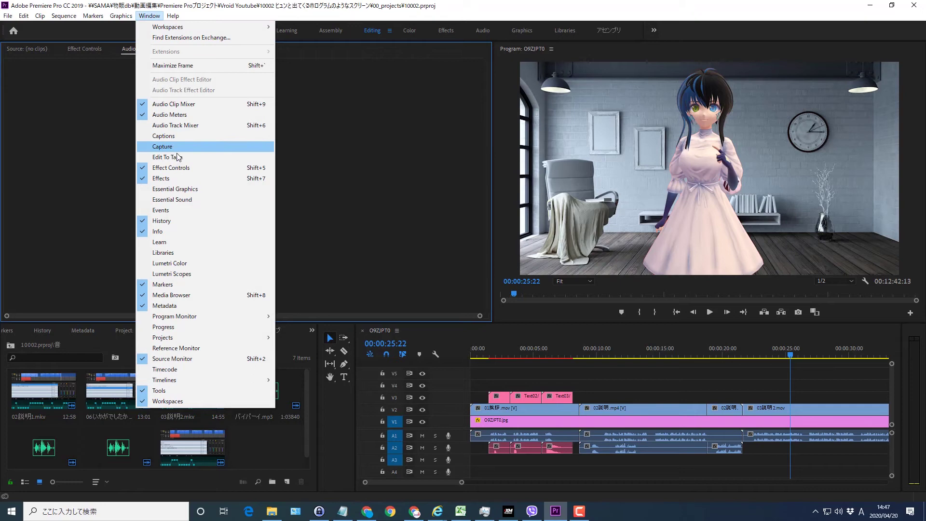
pyautogui.click(186, 191)
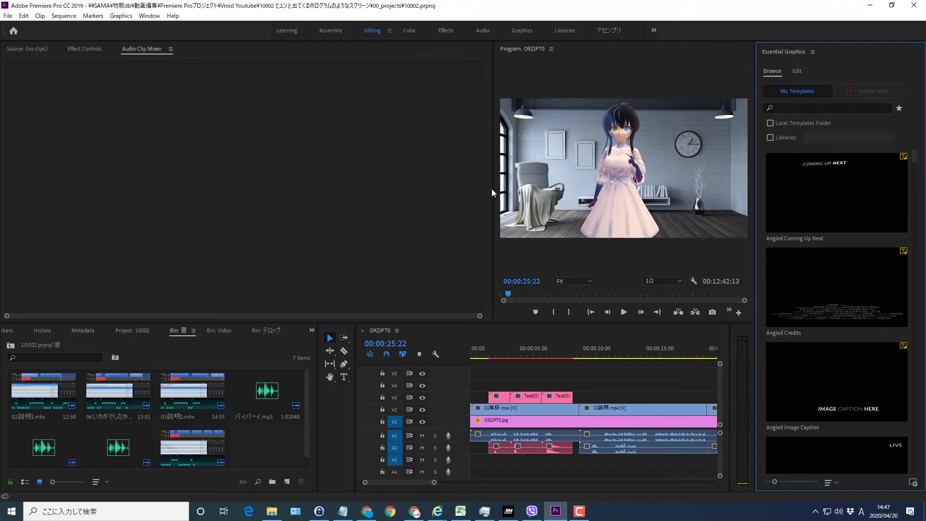
# - Enlarge the program monitor and undock Essential Graphics into a floating window
pyautogui.moveTo(492, 191); pyautogui.dragTo(332, 189)
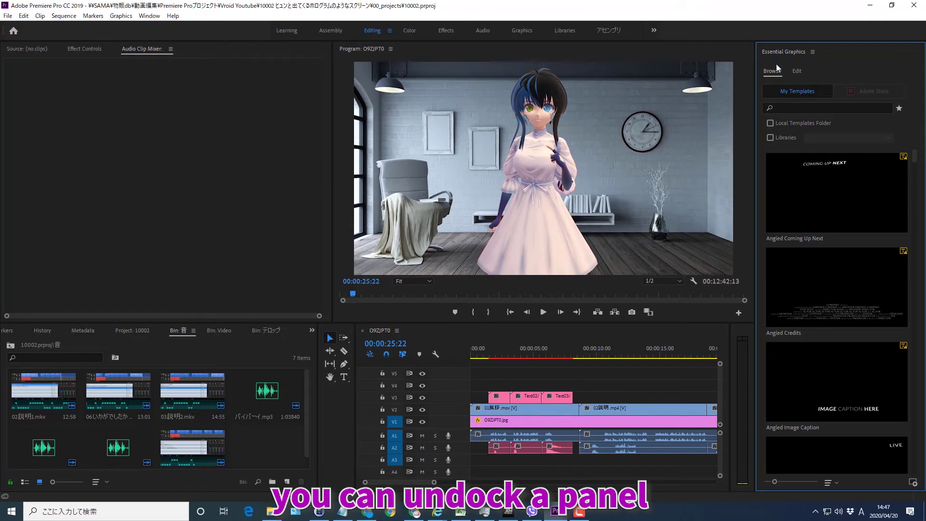
pyautogui.rightClick(782, 52)
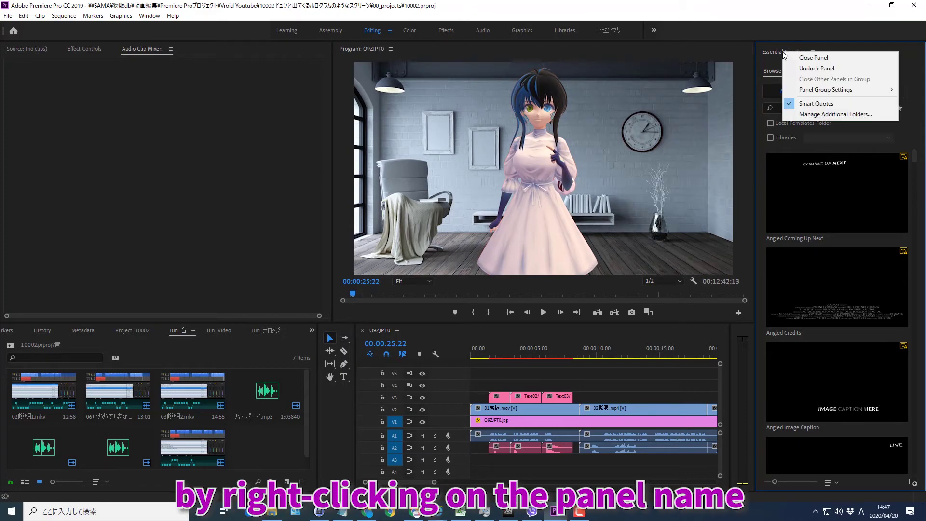
pyautogui.click(809, 68)
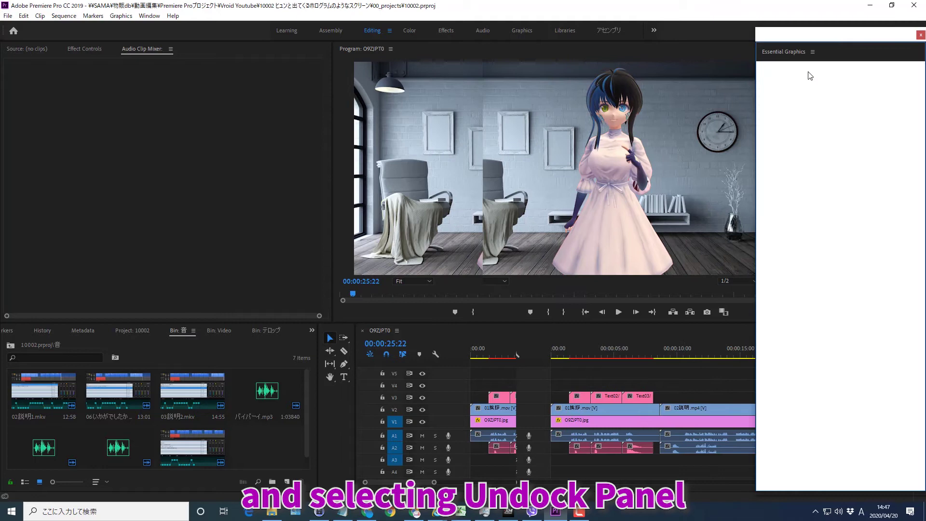
# - Move the floating Essential Graphics window left, make it shorter and widen it
pyautogui.moveTo(822, 40); pyautogui.dragTo(416, 28)
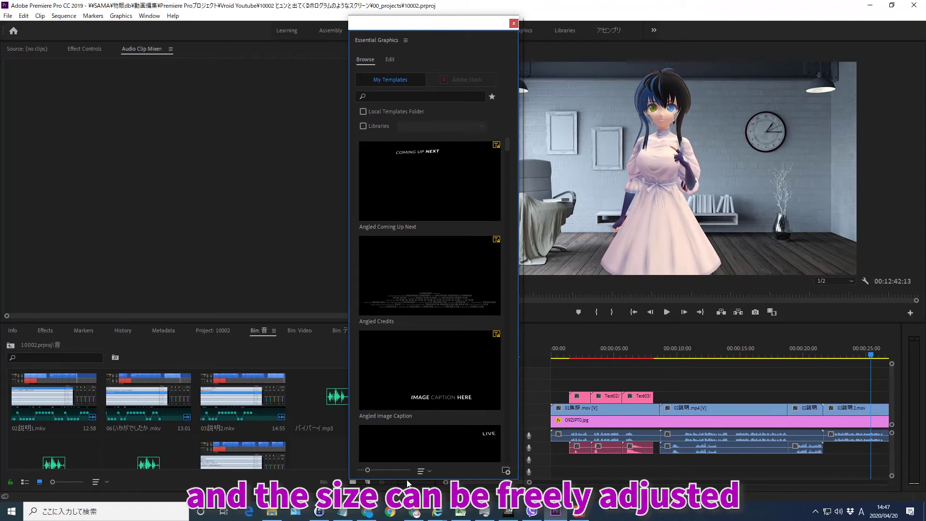
pyautogui.moveTo(405, 476); pyautogui.dragTo(400, 283)
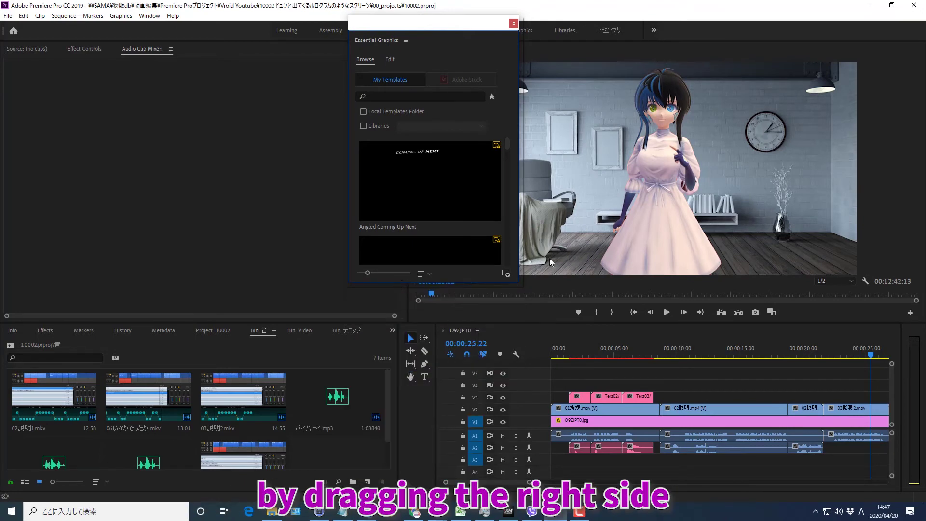
pyautogui.moveTo(522, 184)
pyautogui.mouseDown()
pyautogui.moveTo(714, 199)
pyautogui.moveTo(635, 207)
pyautogui.mouseUp()
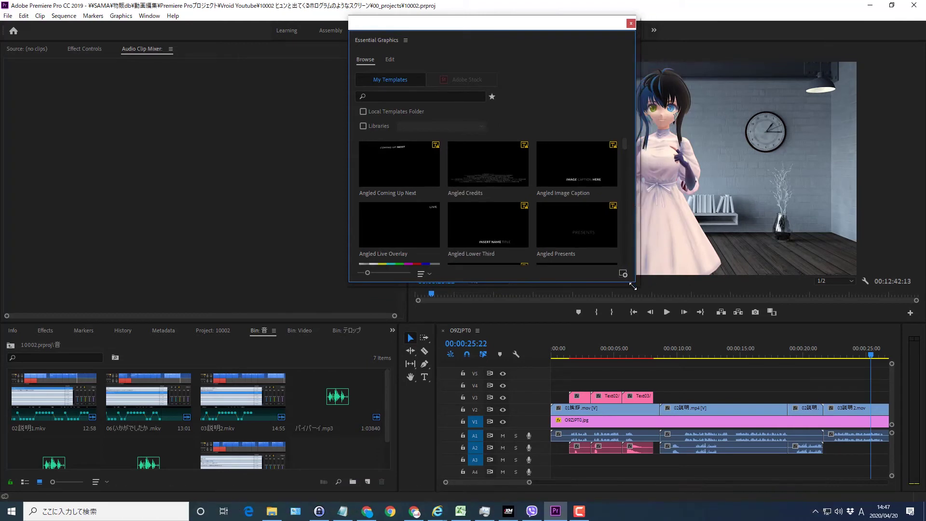
pyautogui.moveTo(635, 283)
pyautogui.mouseDown()
pyautogui.moveTo(755, 387)
pyautogui.moveTo(636, 281)
pyautogui.mouseUp()
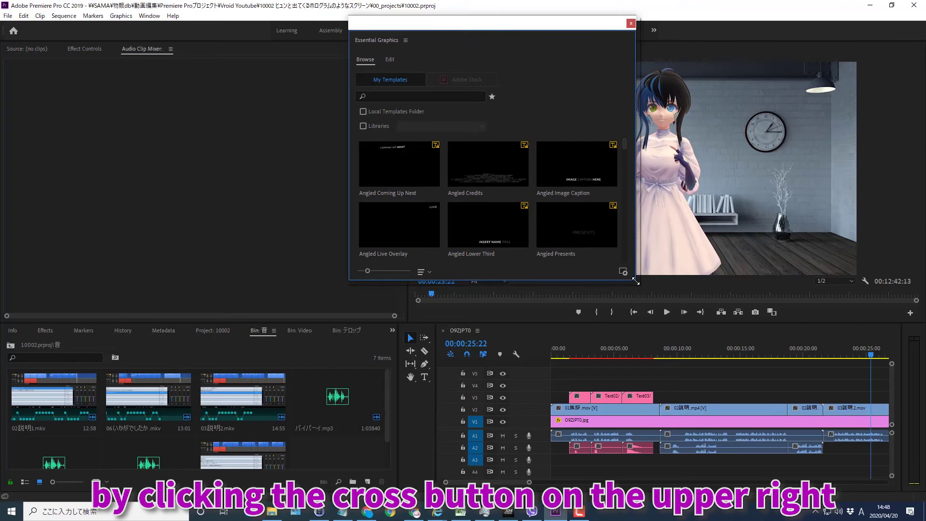
# - Close and reopen Essential Graphics, then dock it into the Source panel group
pyautogui.click(630, 25)
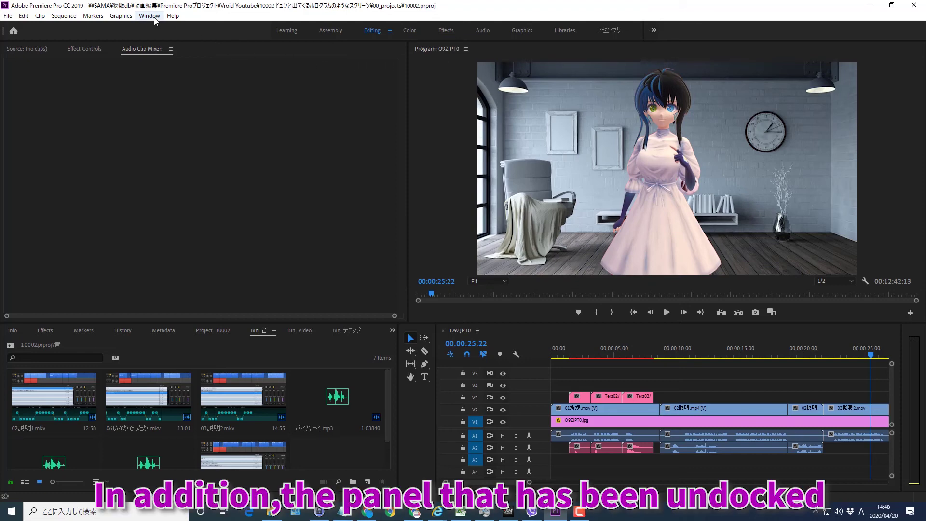
pyautogui.click(151, 15)
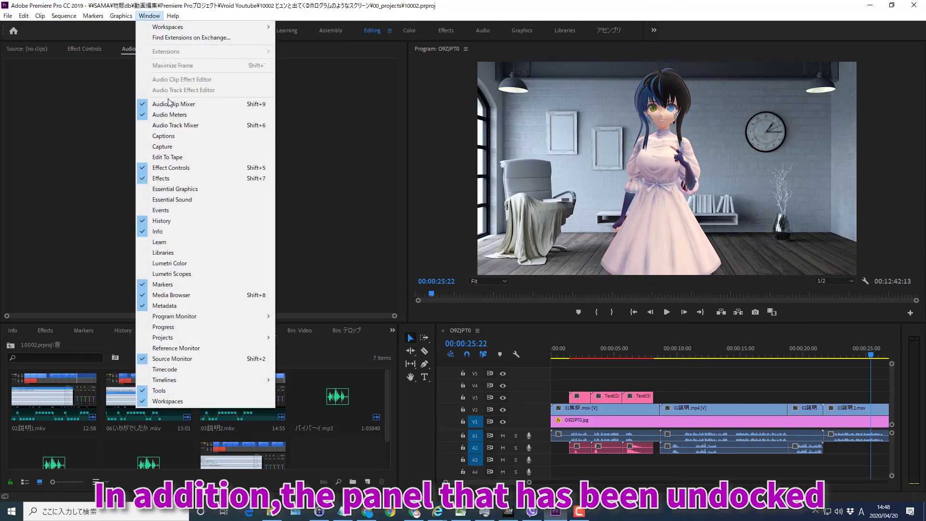
pyautogui.click(164, 189)
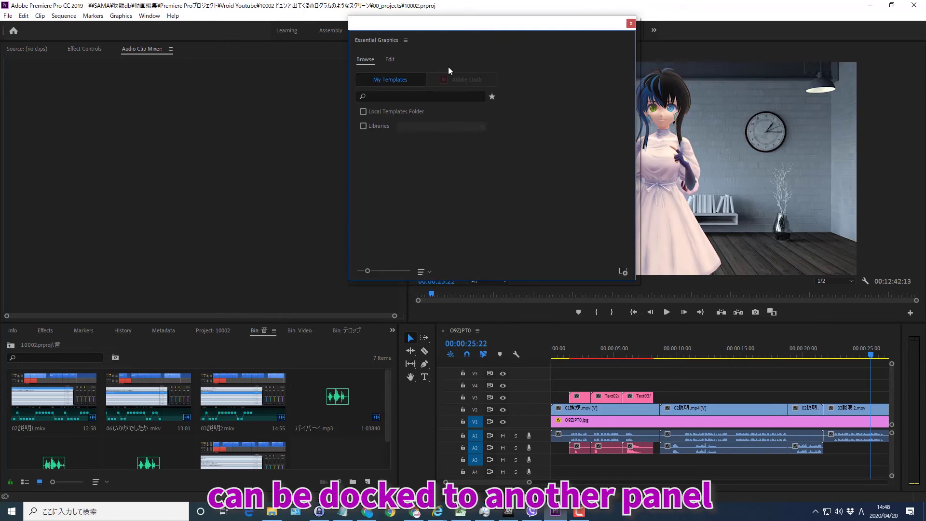
pyautogui.moveTo(471, 97); pyautogui.dragTo(483, 126)
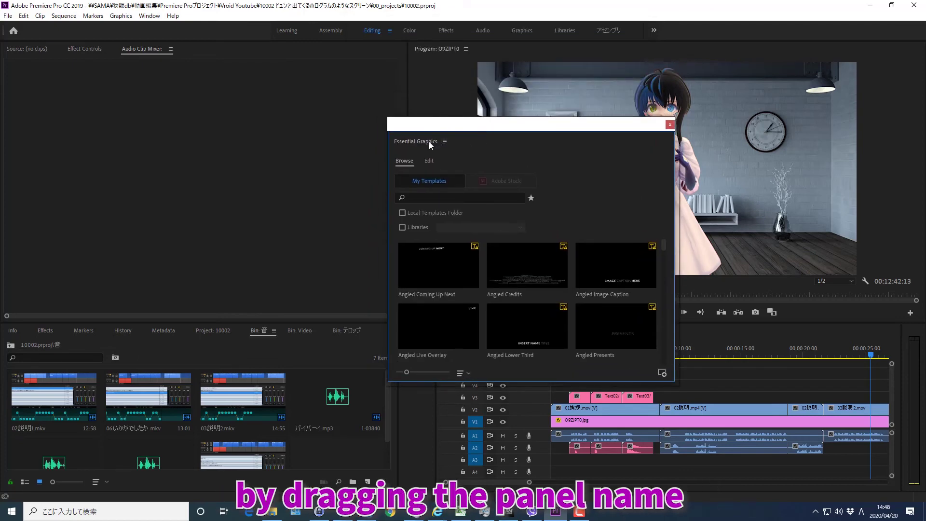
pyautogui.moveTo(421, 141); pyautogui.dragTo(188, 52)
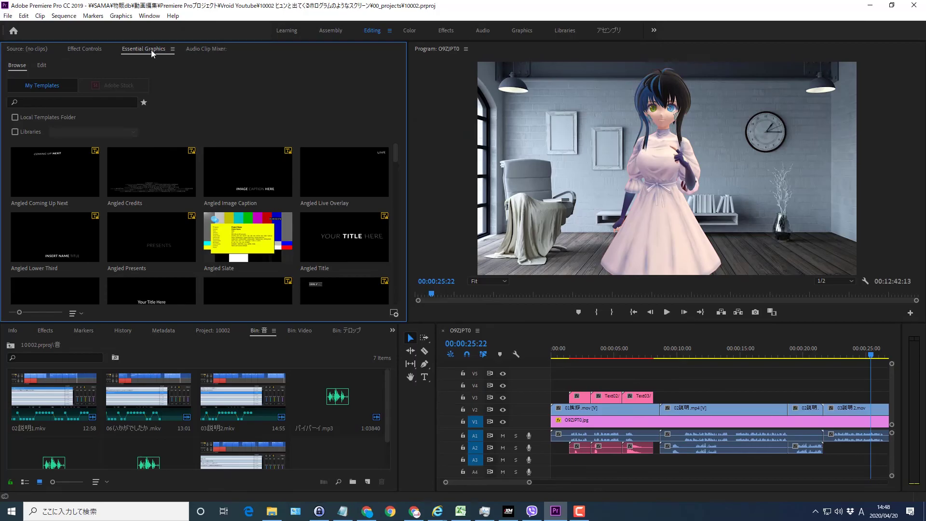